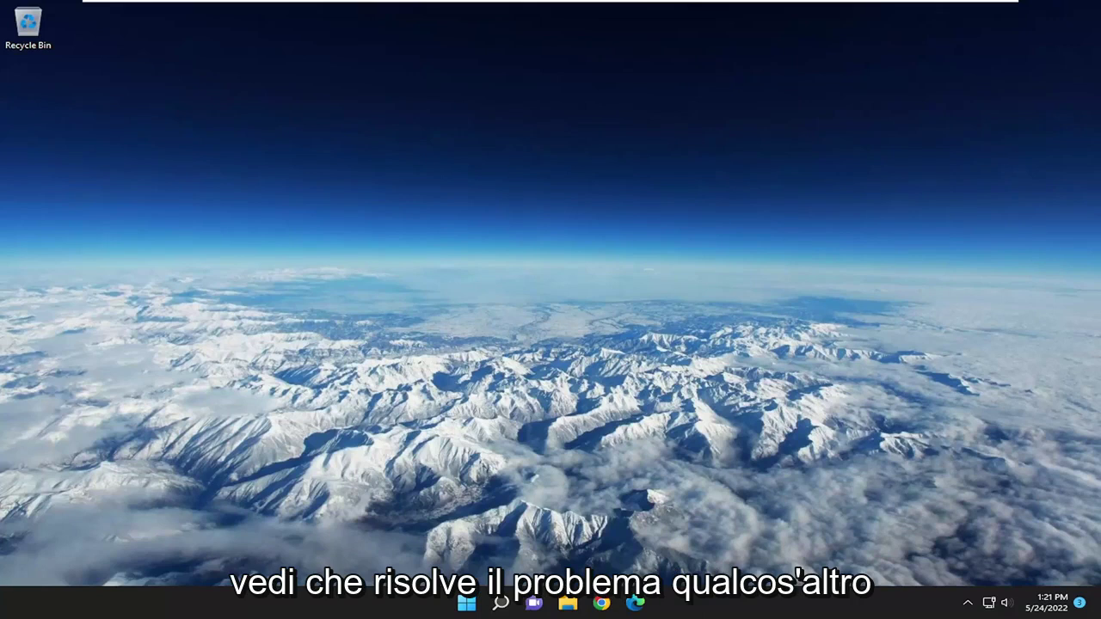
Step: Search for and open Control Panel, then view its items as Large icons
click(501, 603)
text(c)
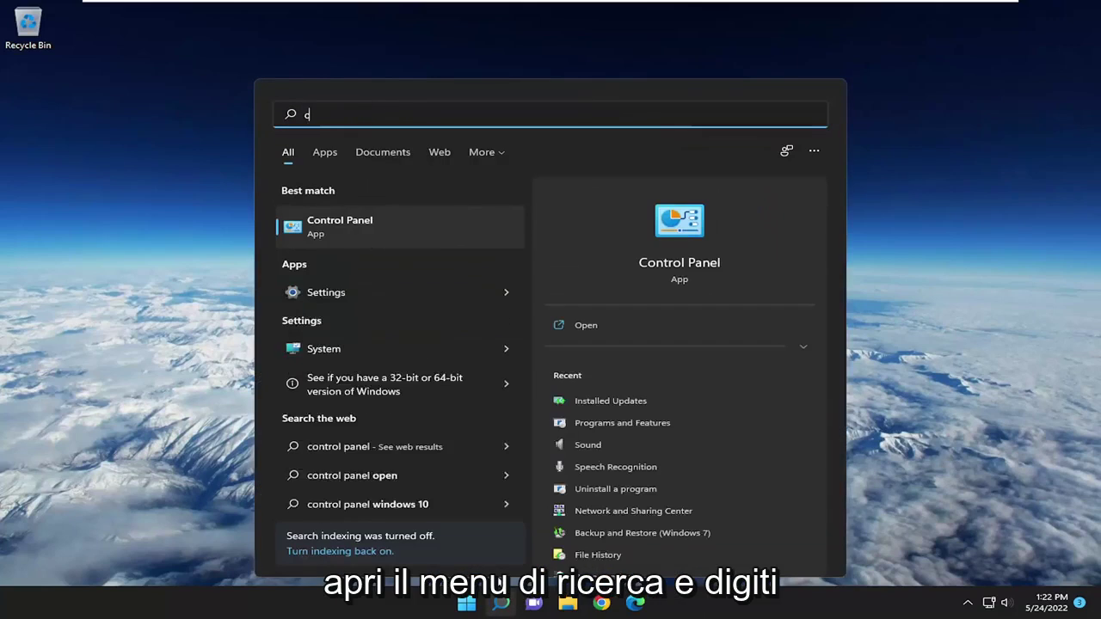
text(ontrol panel)
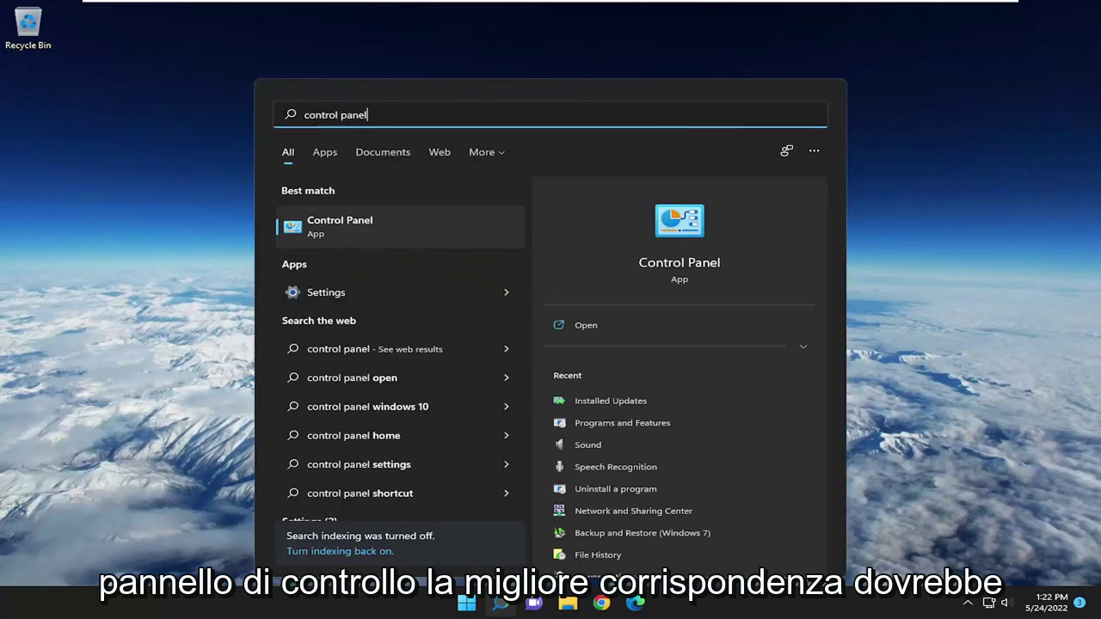
click(337, 234)
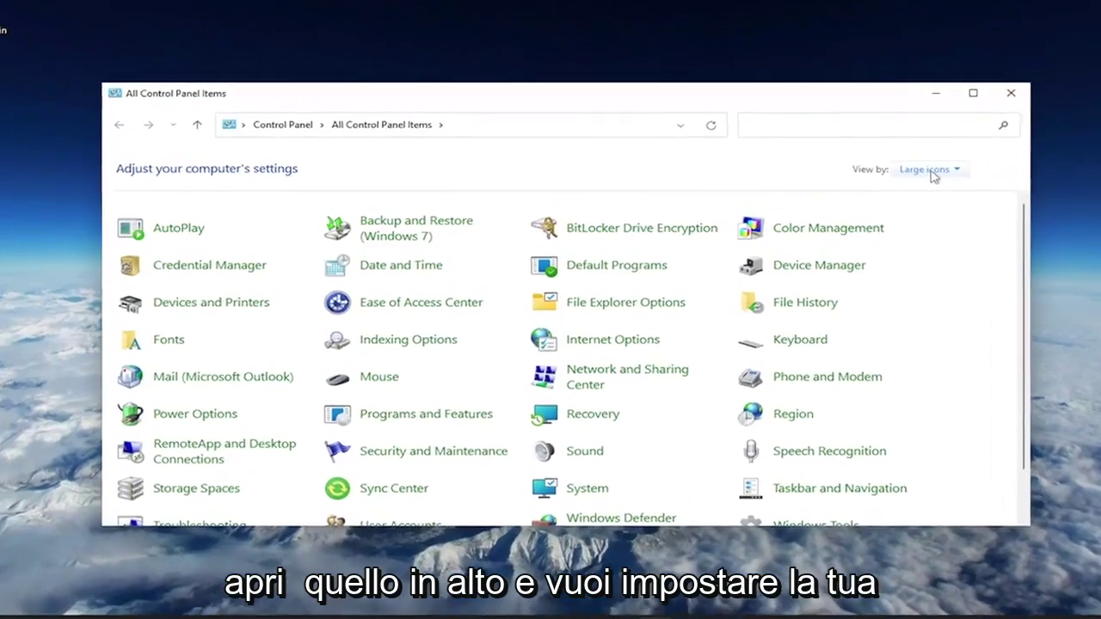
click(875, 182)
click(959, 211)
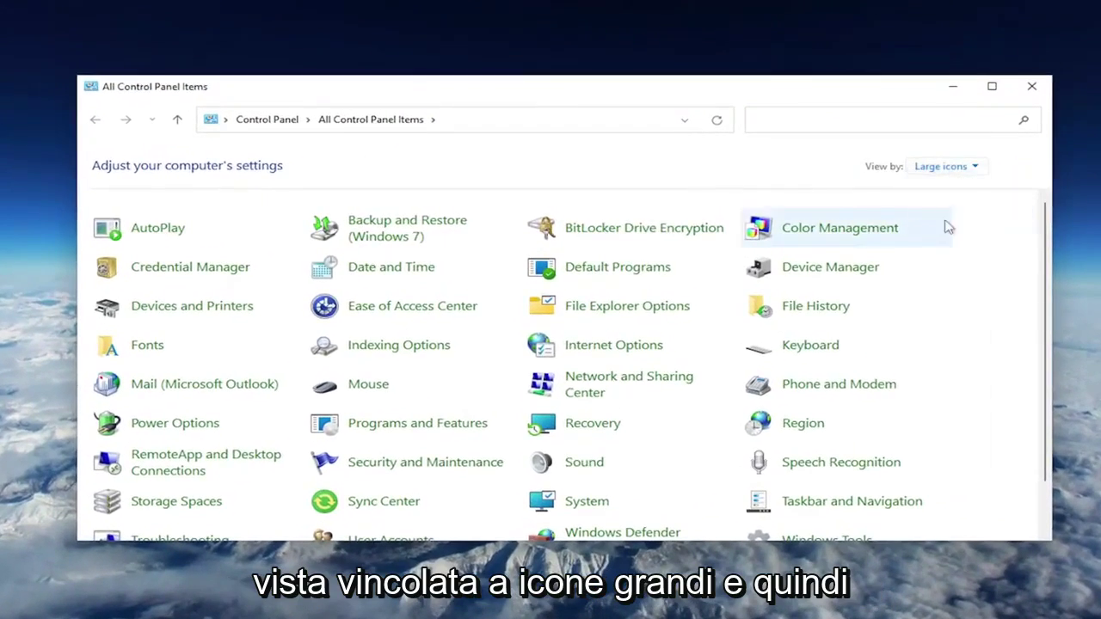
Step: Open Mouse settings and reset the Normal Select pointer to its default arrow
click(368, 384)
drag(243, 86, 491, 143)
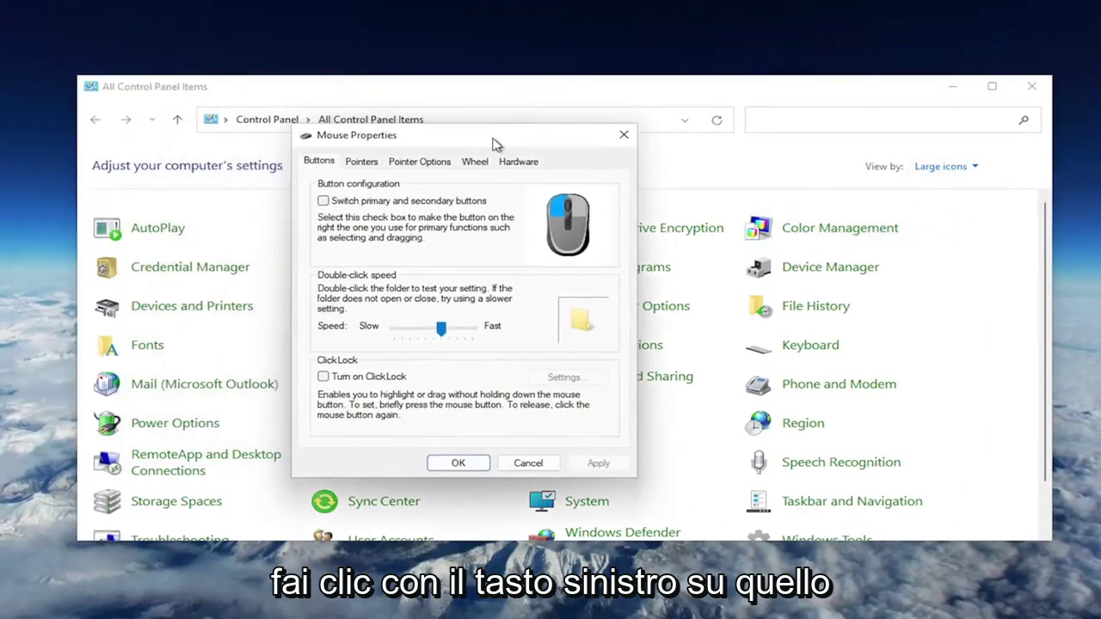
click(393, 174)
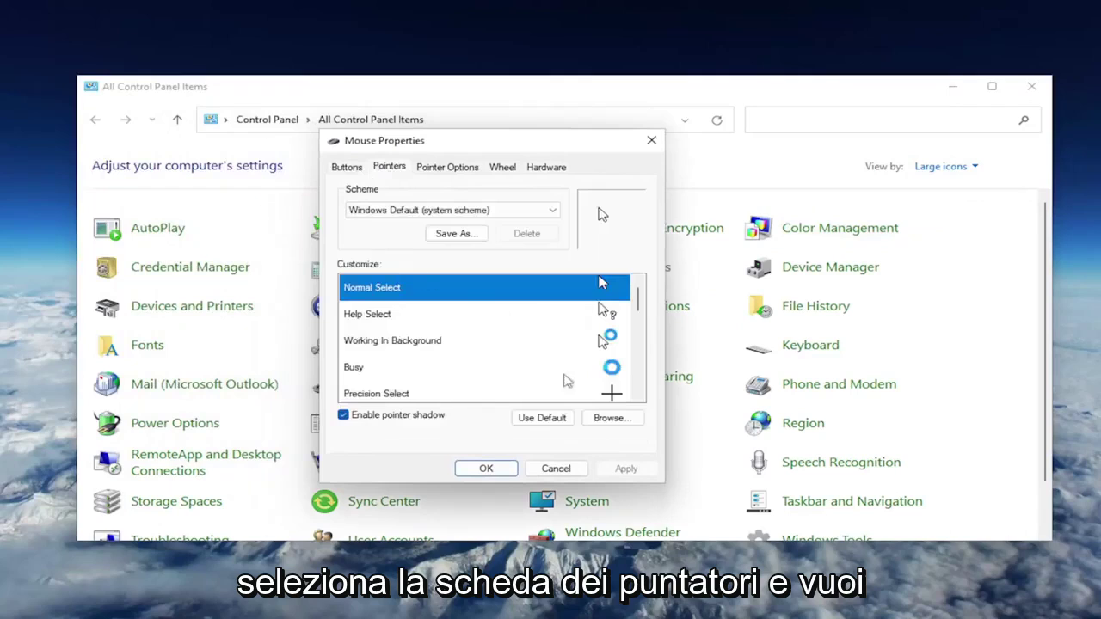
click(539, 420)
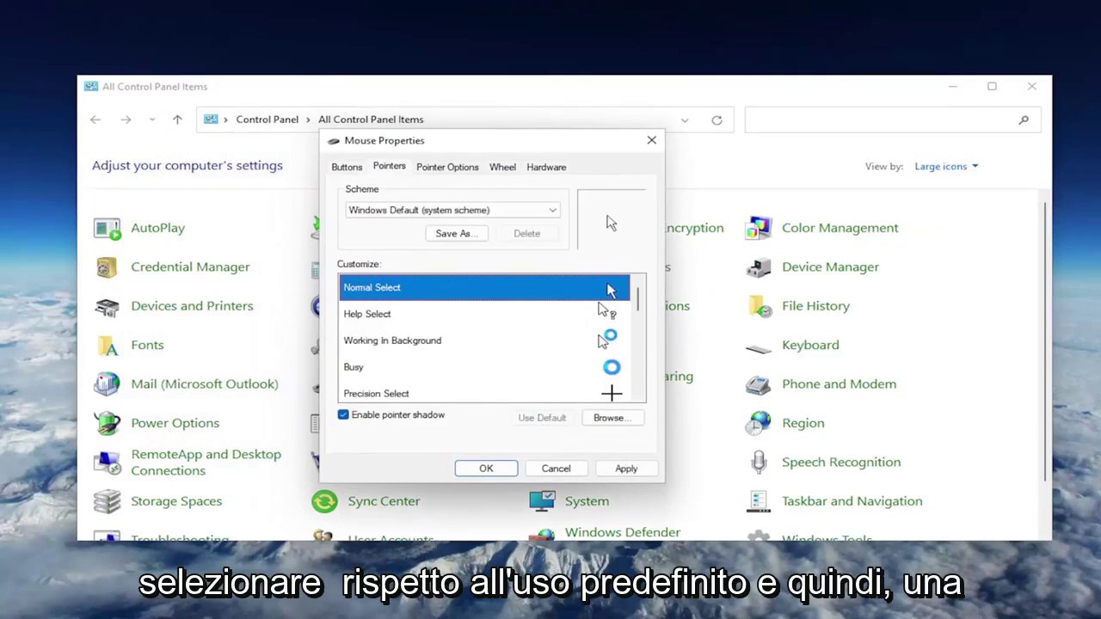
click(465, 170)
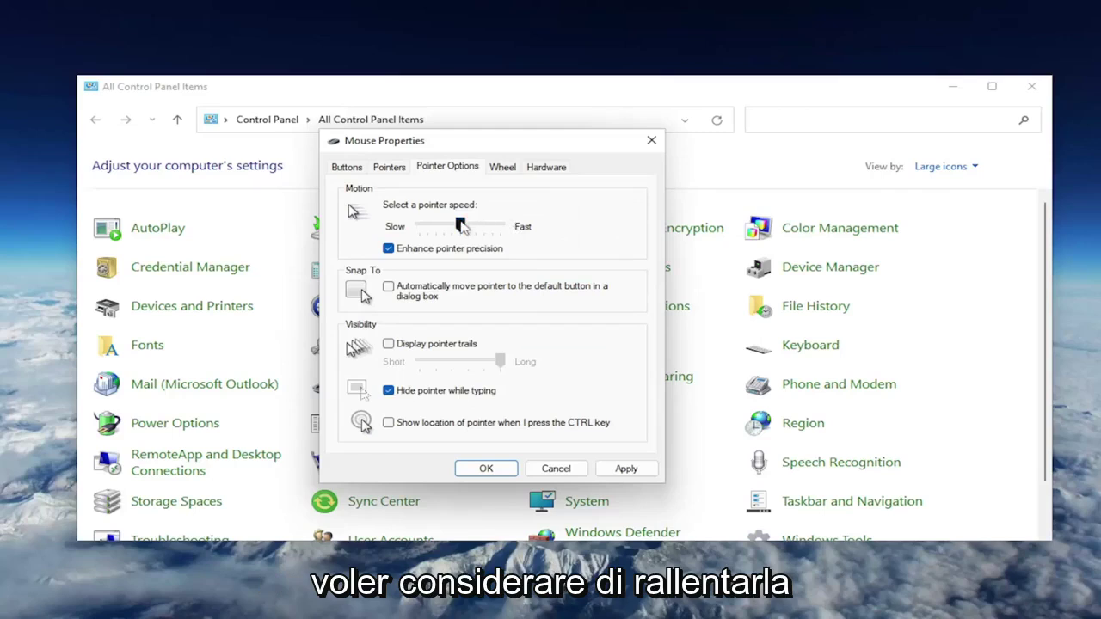
Step: Leave the pointer speed slider at its mid setting and apply the pointer changes
mouse_move(461, 225)
mouse_down()
mouse_move(415, 226)
mouse_move(460, 227)
mouse_up()
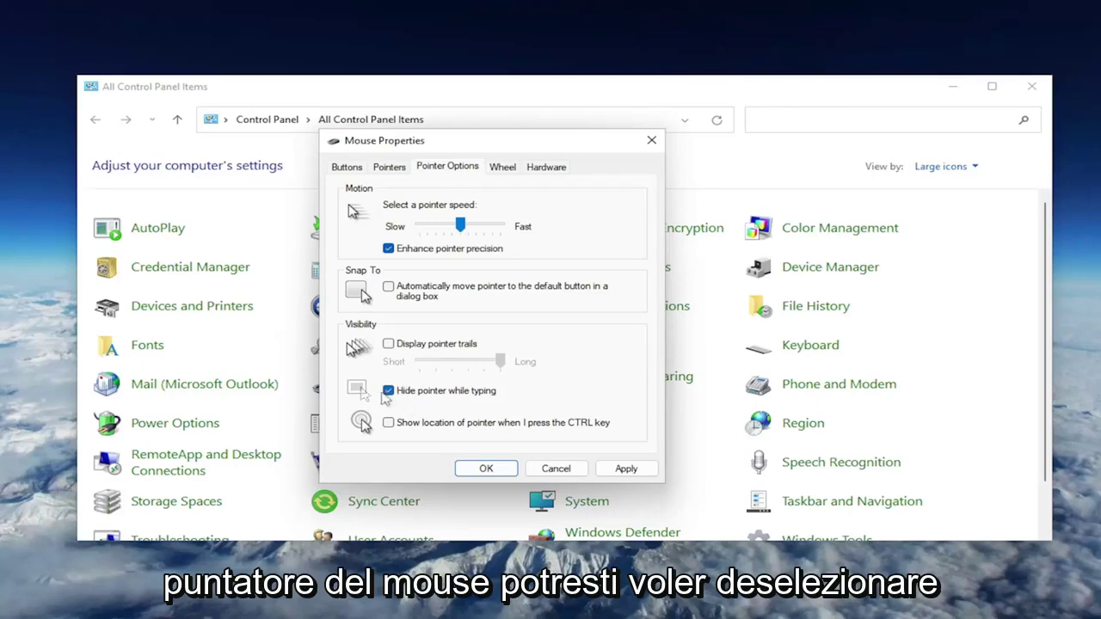
click(627, 469)
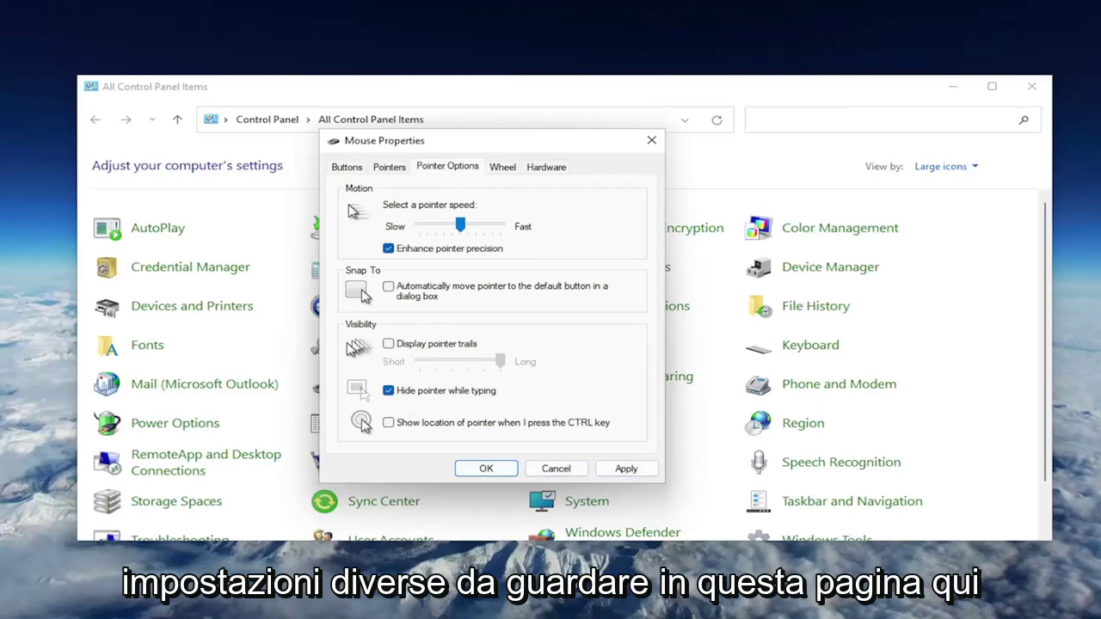
Step: Apply and confirm the mouse settings, then close Control Panel
click(626, 469)
click(486, 469)
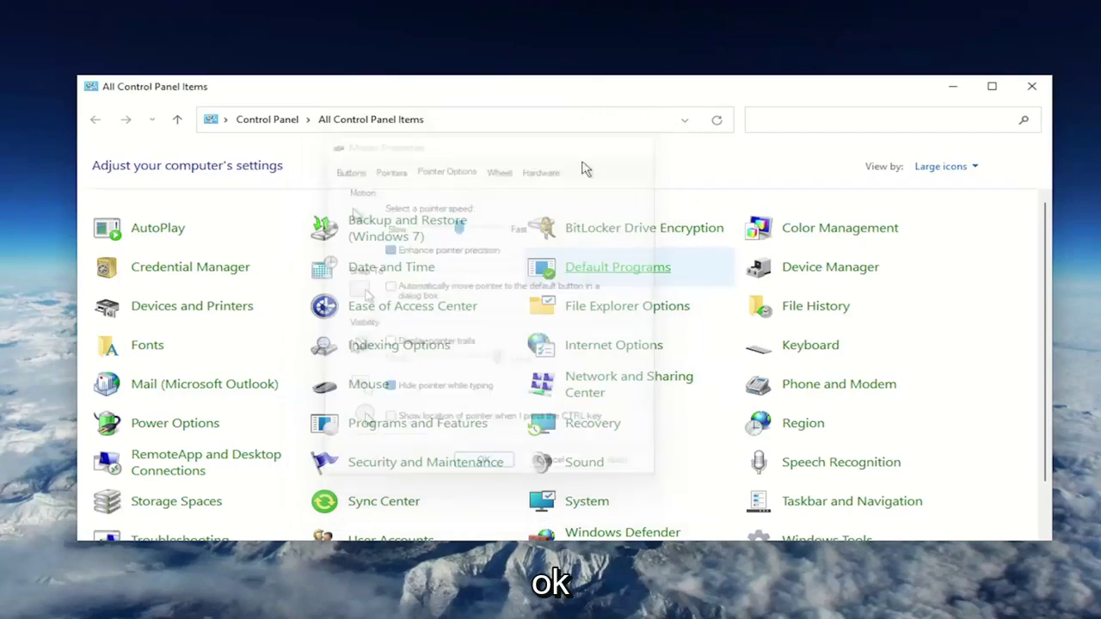
click(1031, 86)
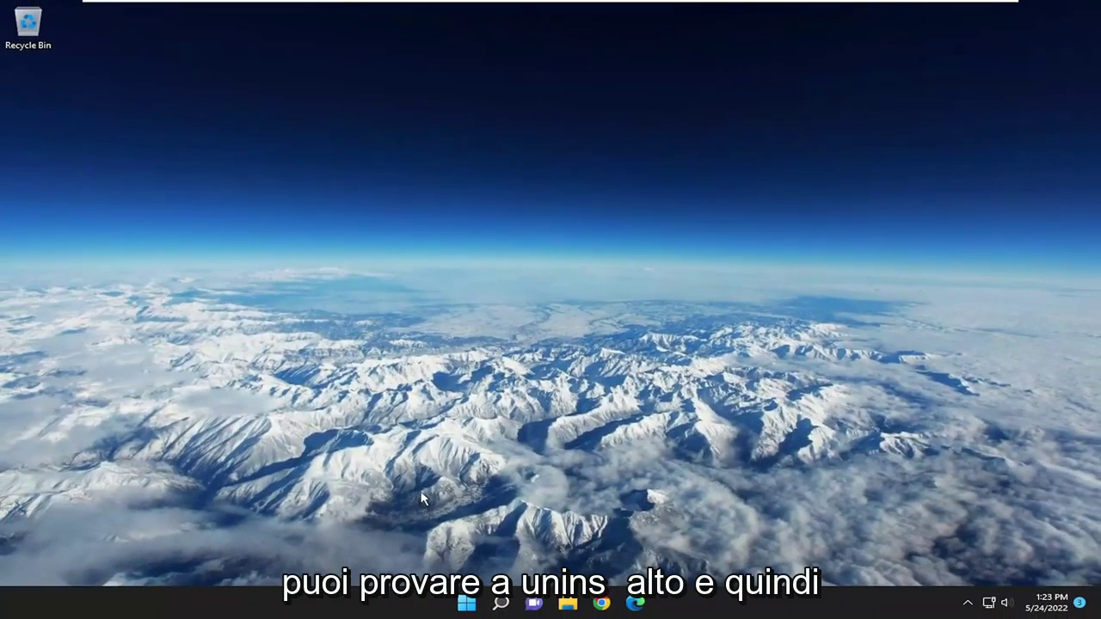
Step: Search for 'device manager' and open Device Manager
click(500, 607)
text(d)
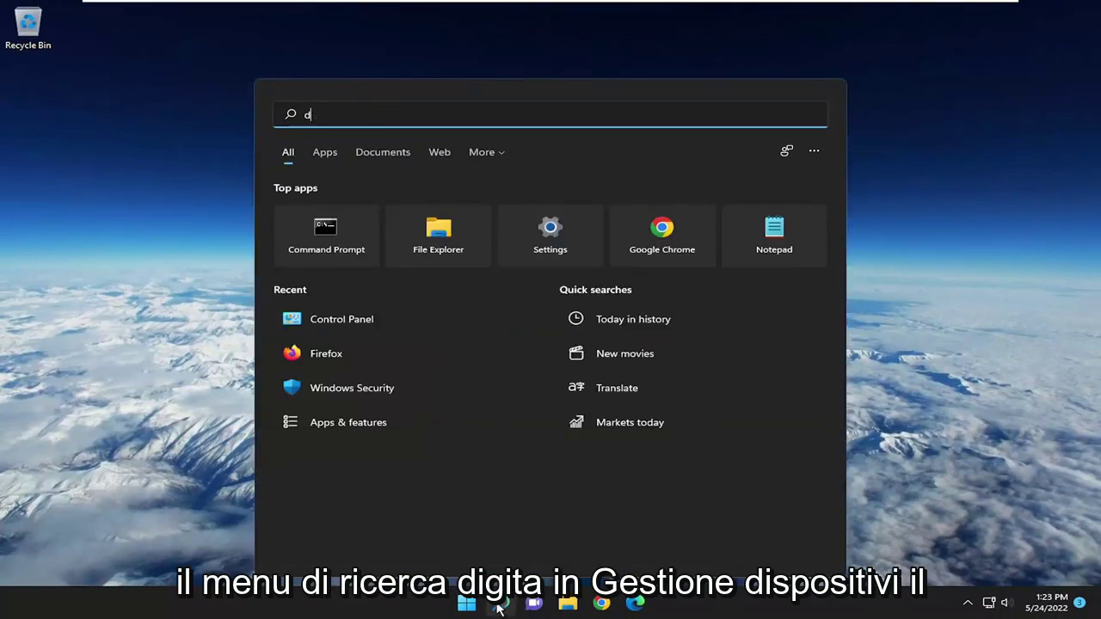
text(evice manager)
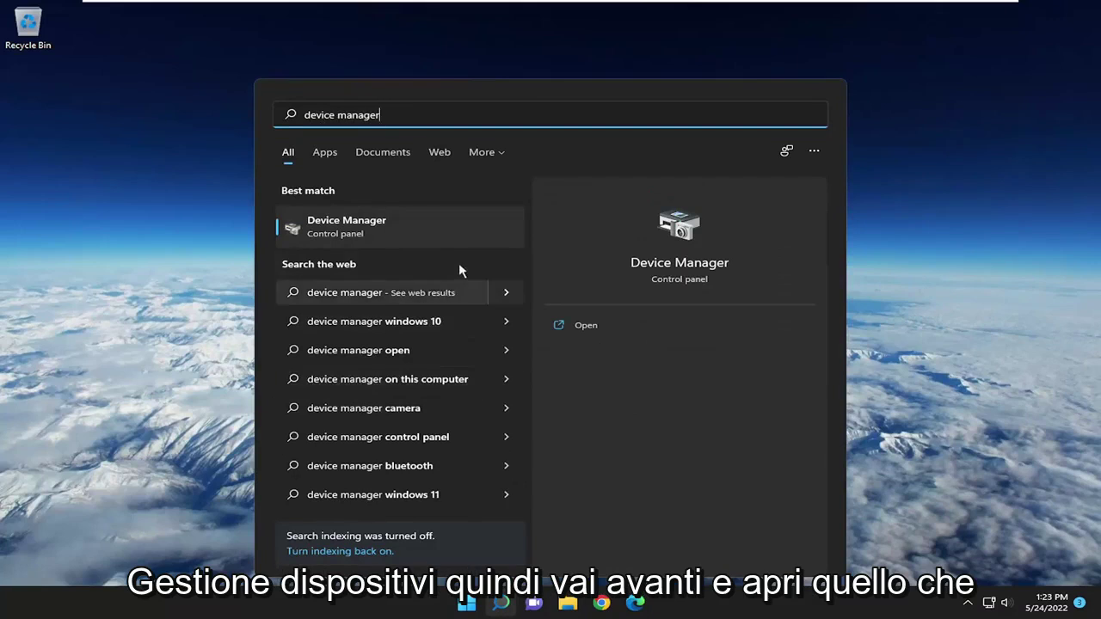
click(366, 230)
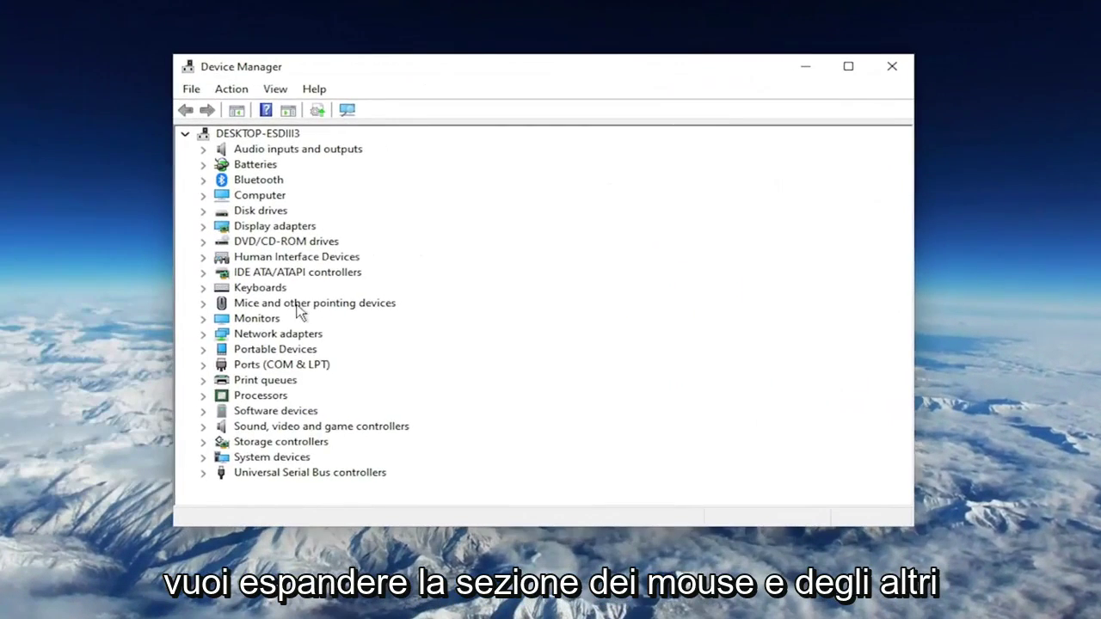
Step: Expand Mice and other pointing devices and uninstall the HID-compliant mouse
double_click(300, 308)
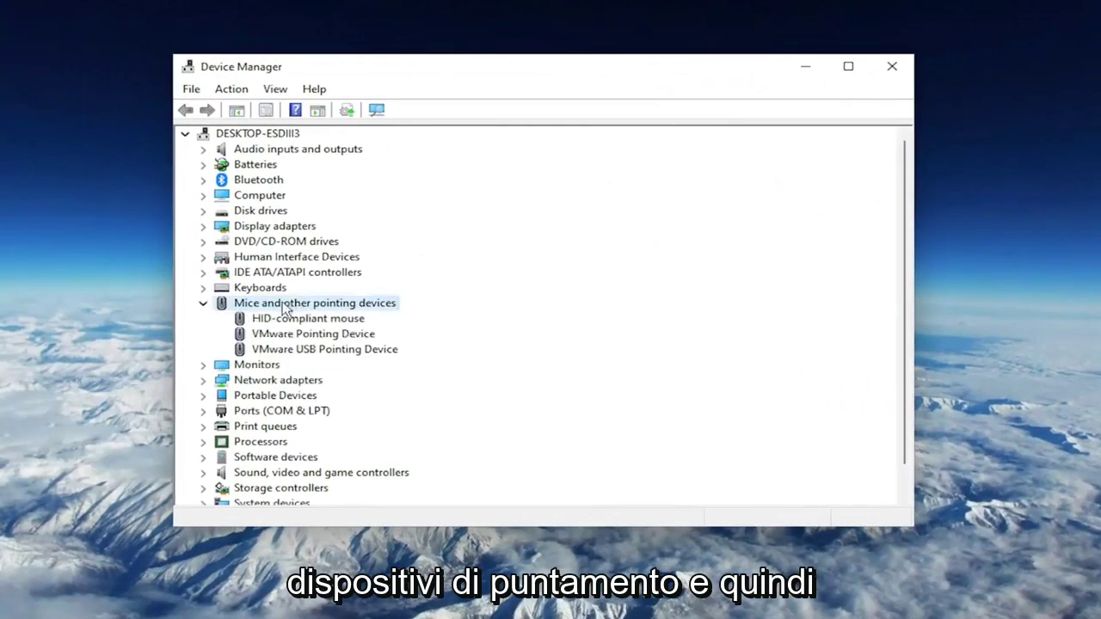
click(329, 353)
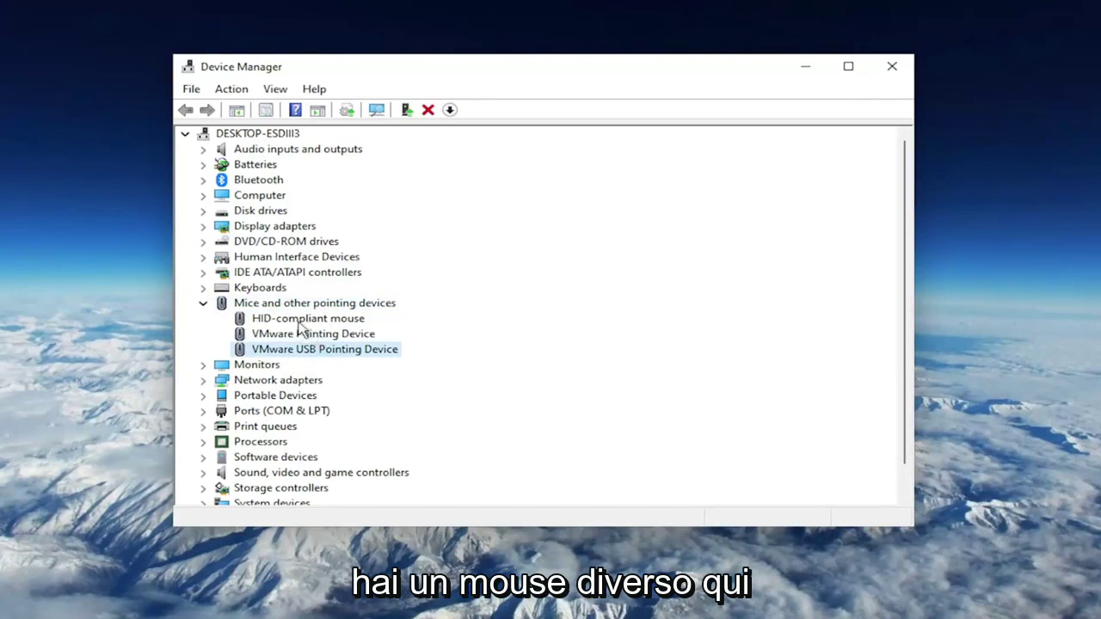
click(301, 319)
right_click(307, 321)
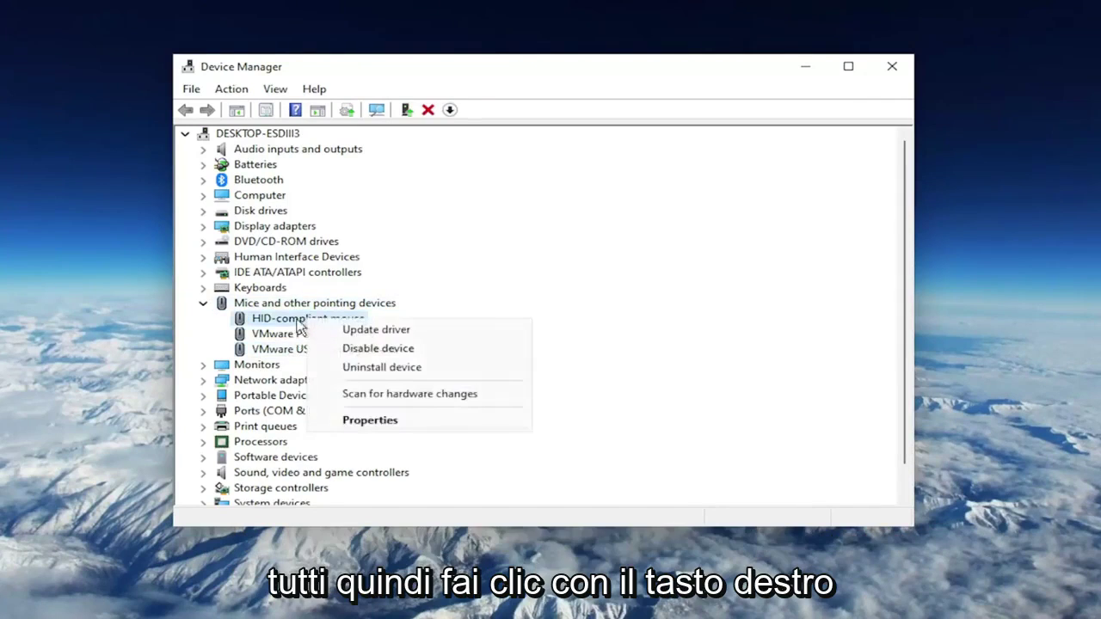
click(347, 367)
click(582, 401)
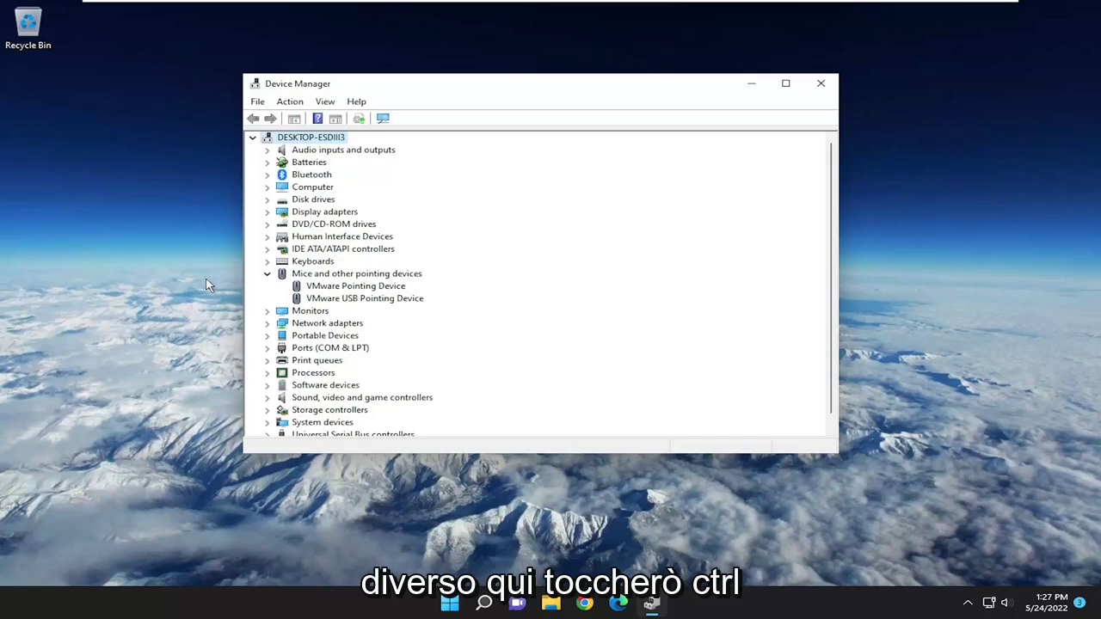
Step: From the Ctrl+Alt+Del screen, restart the PC via the power menu using the keyboard
key(ctrl+alt+Delete)
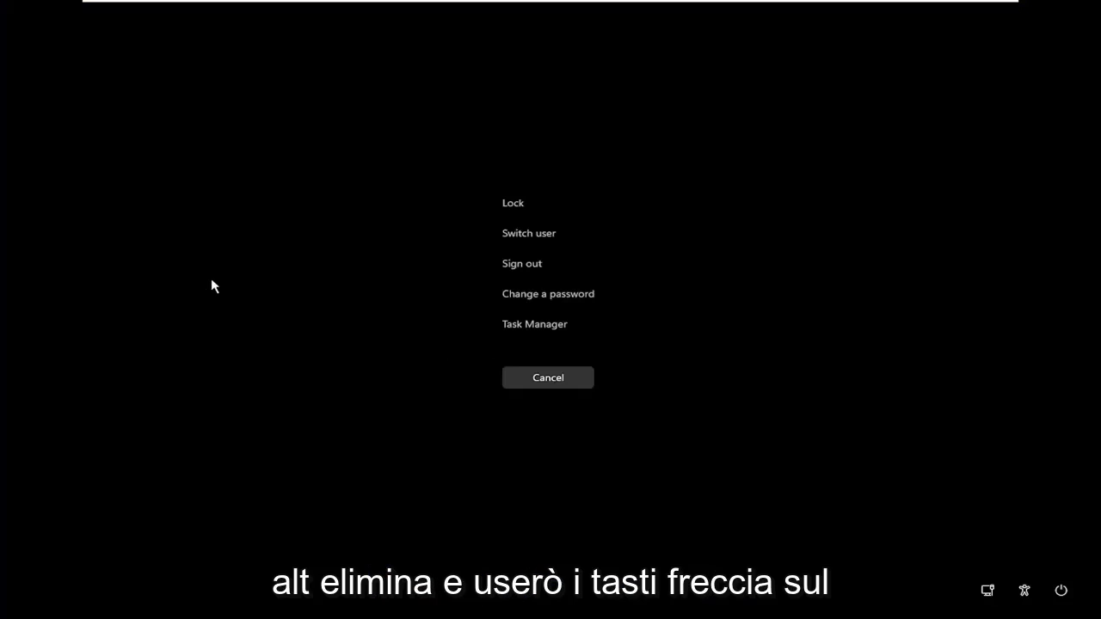
key(Up)
key(Up)
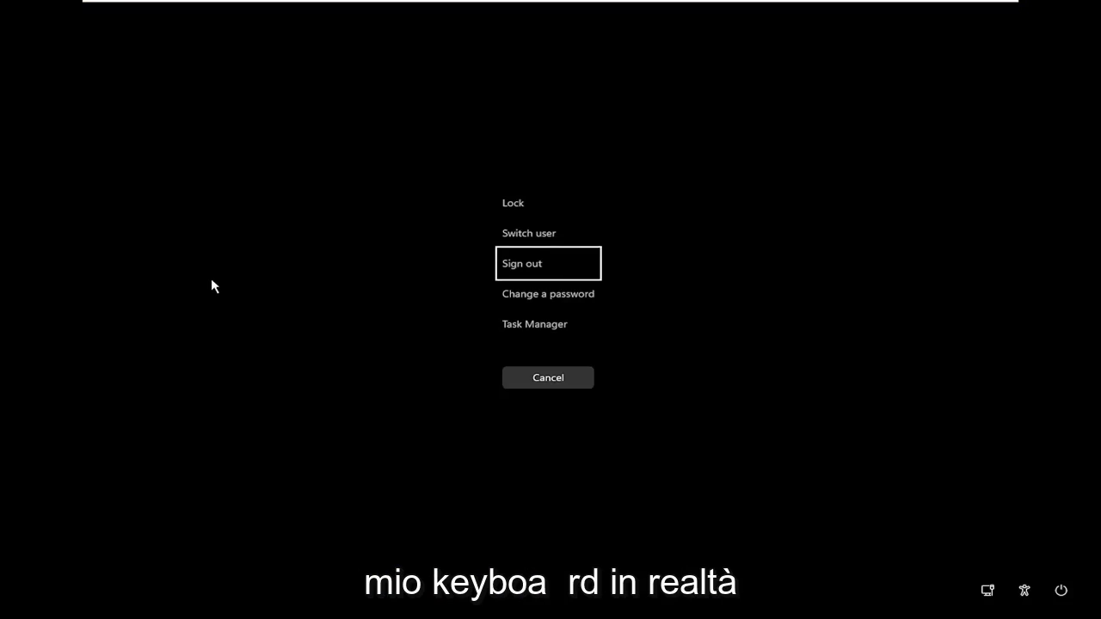
key(Up)
key(Up)
key(Up)
key(Return)
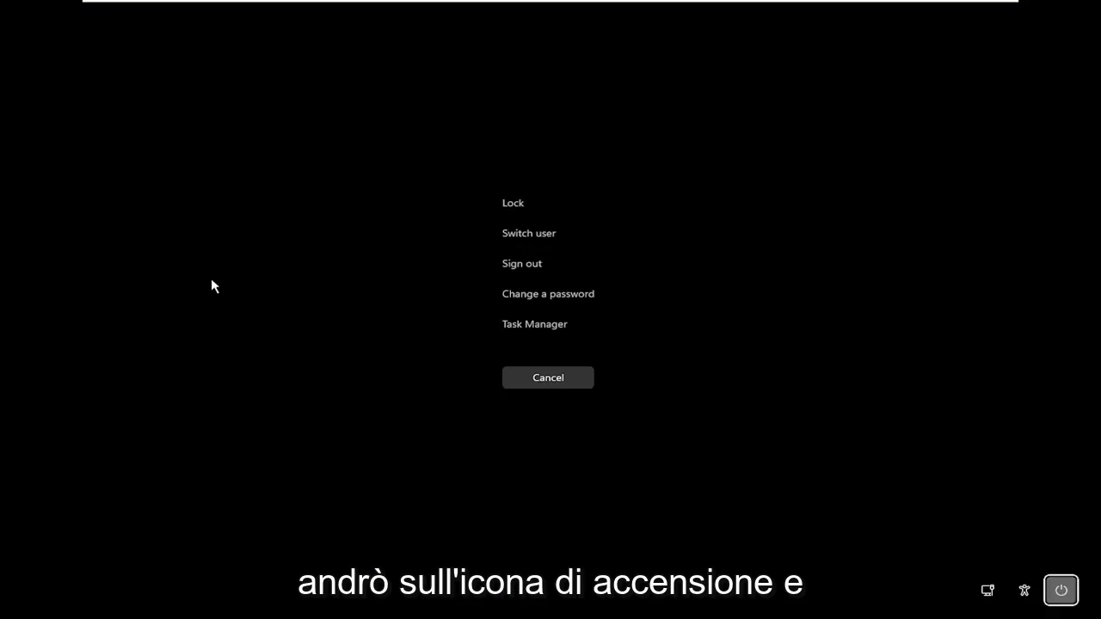
key(Down)
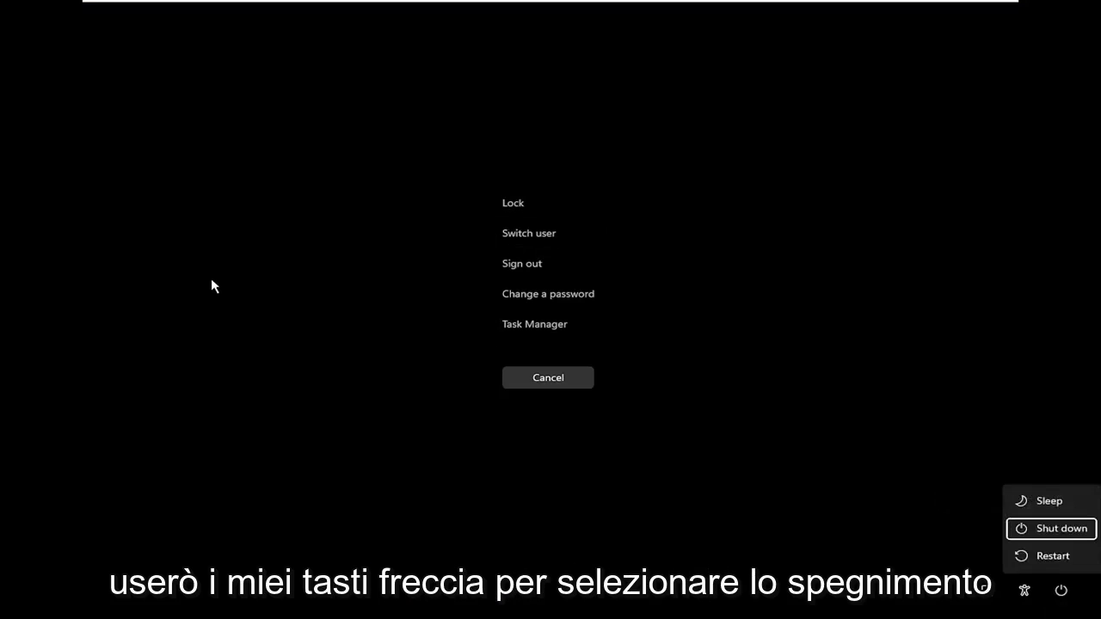
key(Up)
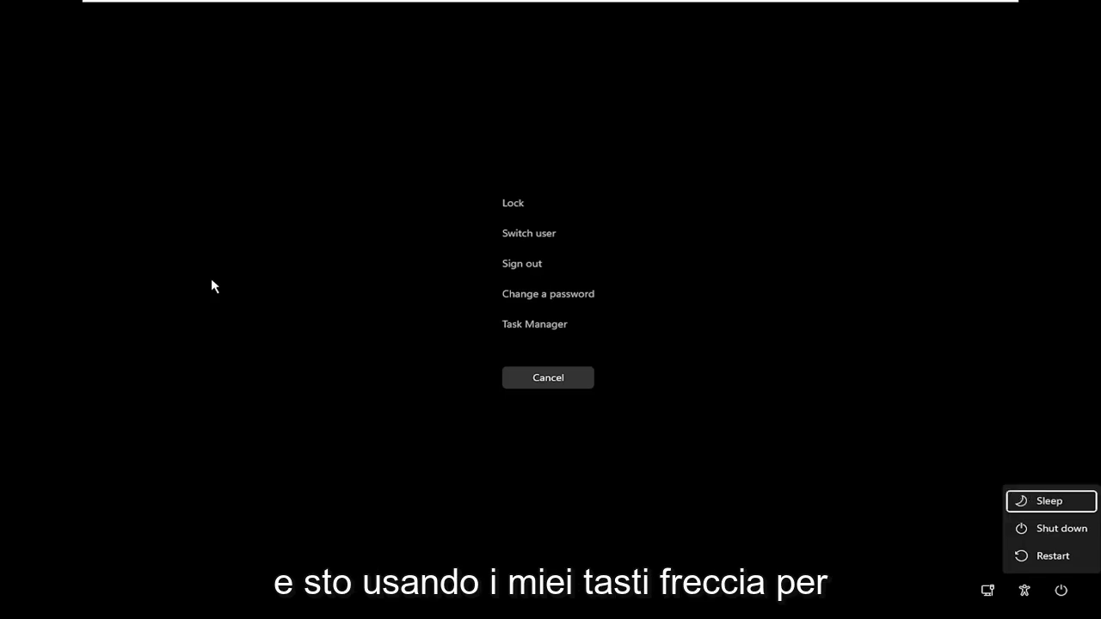
key(Down)
key(Down)
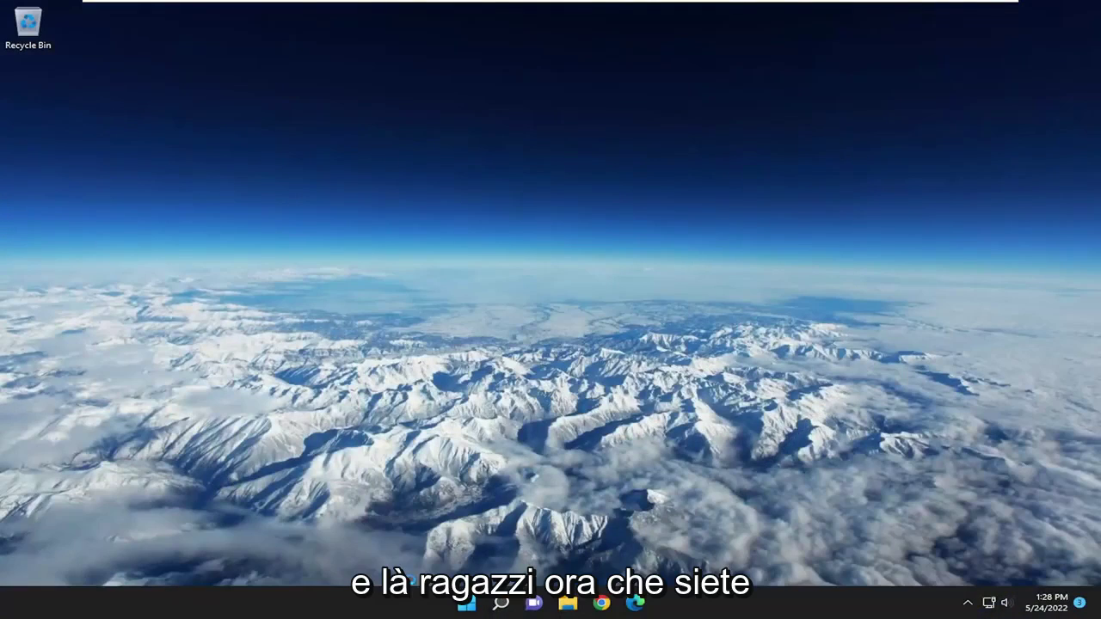
click(497, 606)
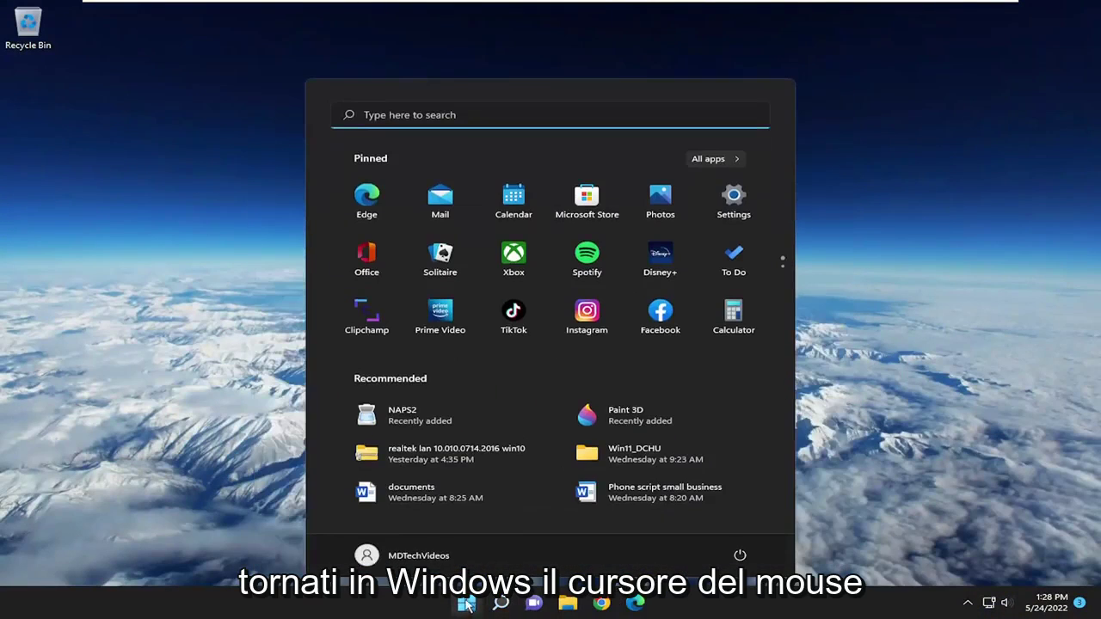
click(176, 282)
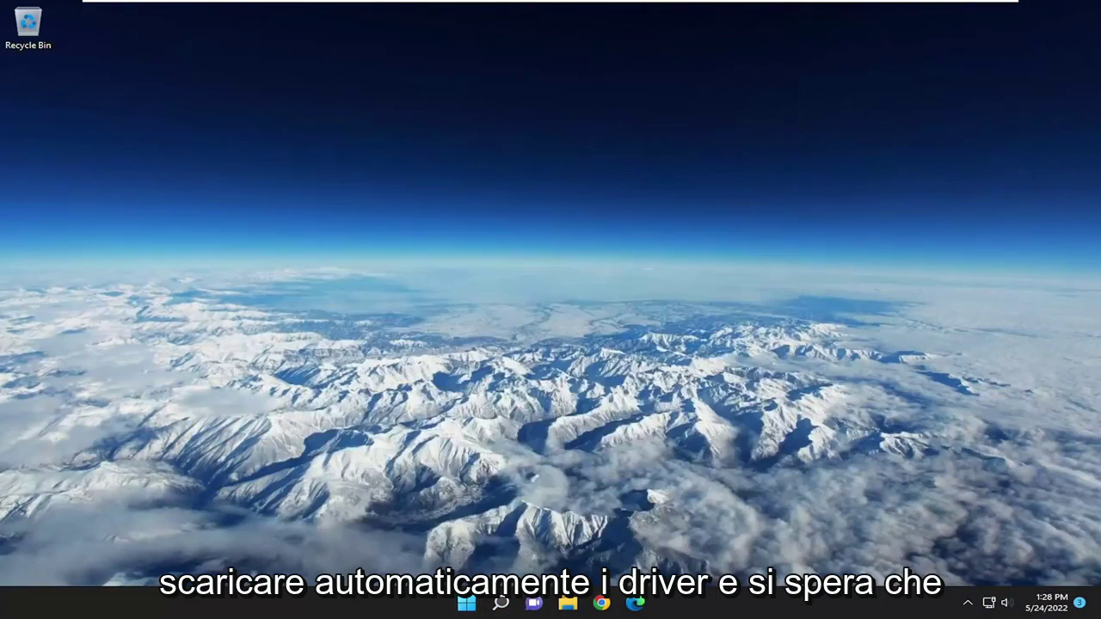